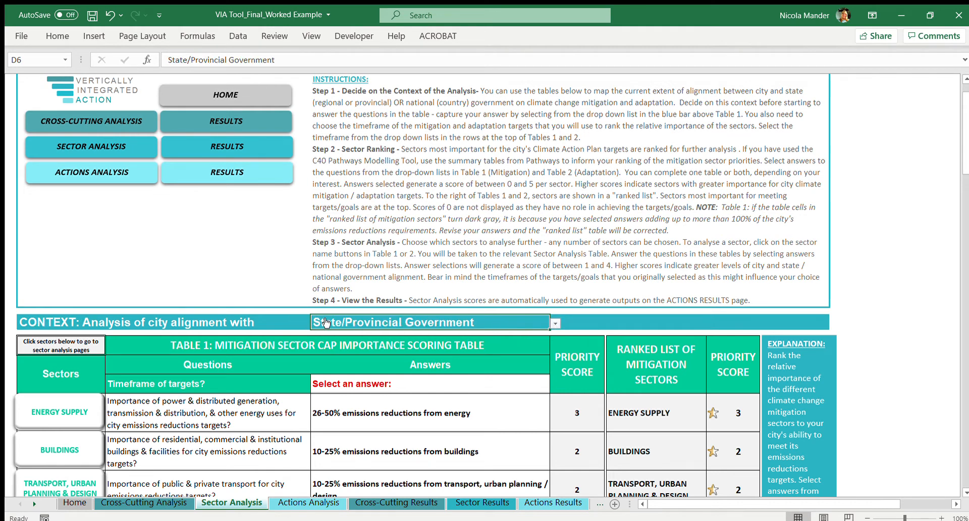
Step: Set the city alignment context to National Government and the Table 1 mitigation target timeframe to 2050
{"action": "left_click", "coordinate": [554, 322]}
{"action": "left_click", "coordinate": [534, 336]}
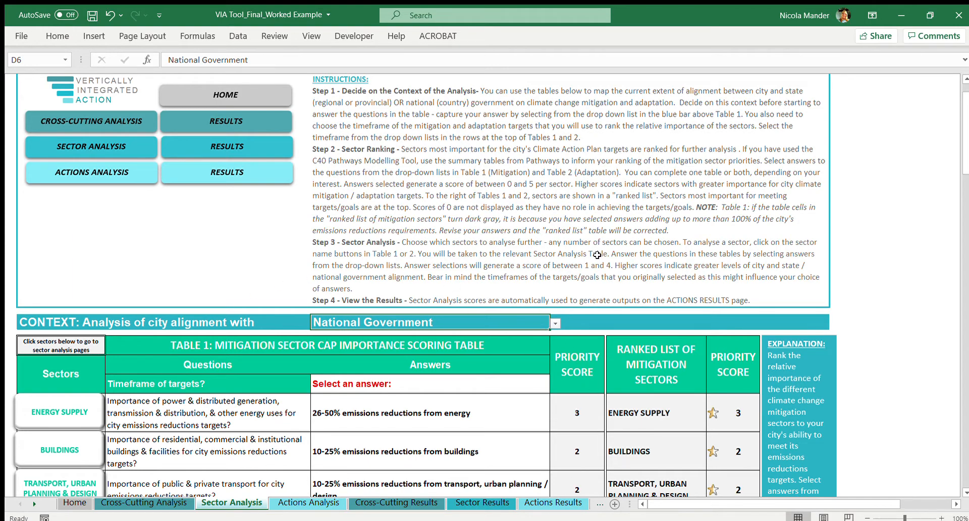
{"action": "scroll", "coordinate": [597, 255], "scroll_direction": "down", "scroll_amount": 3}
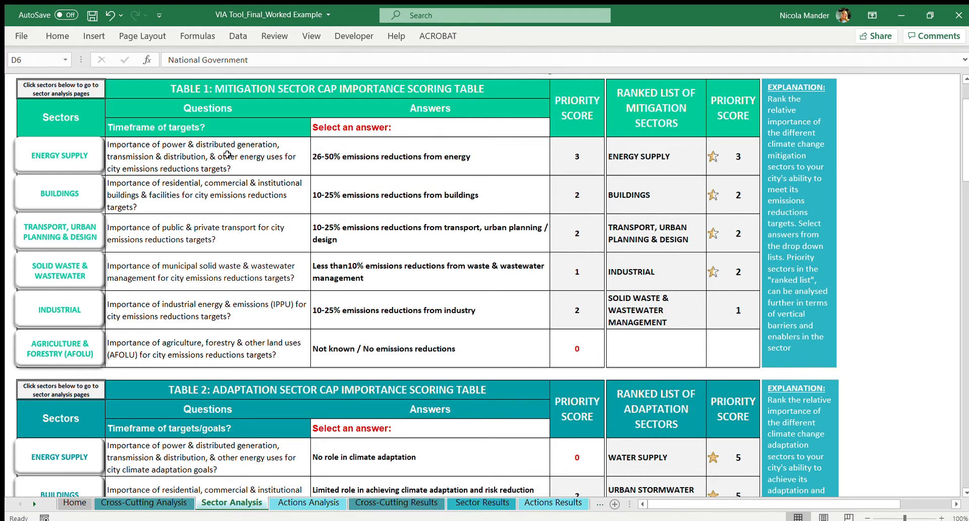
{"action": "left_click", "coordinate": [355, 126]}
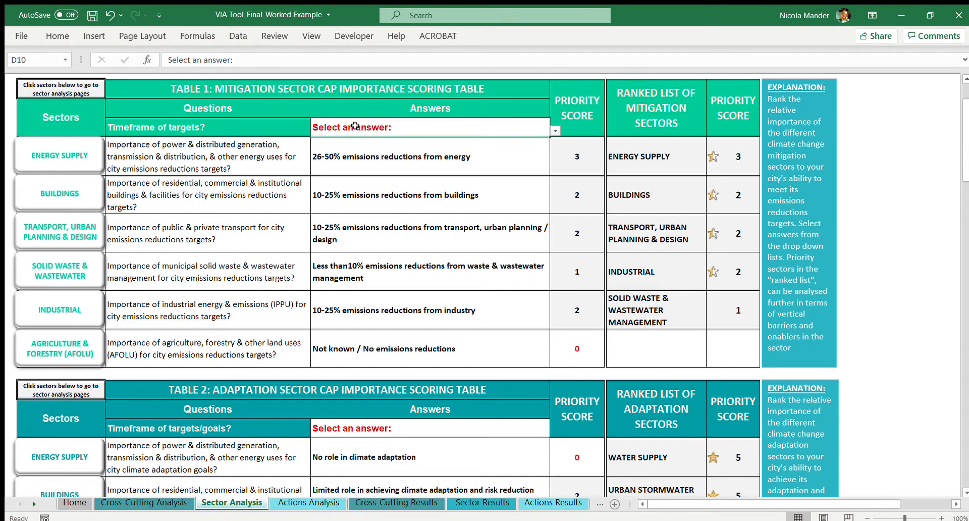
{"action": "left_click", "coordinate": [560, 130]}
{"action": "left_click", "coordinate": [557, 152]}
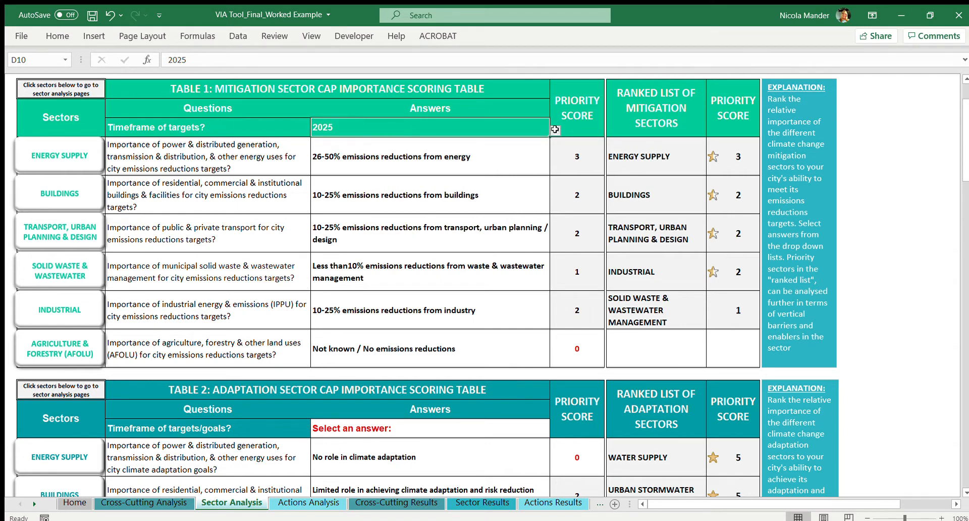
{"action": "left_click", "coordinate": [543, 159]}
{"action": "left_click", "coordinate": [556, 130]}
{"action": "left_click", "coordinate": [528, 189]}
Step: Answer the Energy Supply question in the mitigation table with "More than 75% emissions reductions from energy"
{"action": "left_click", "coordinate": [221, 161]}
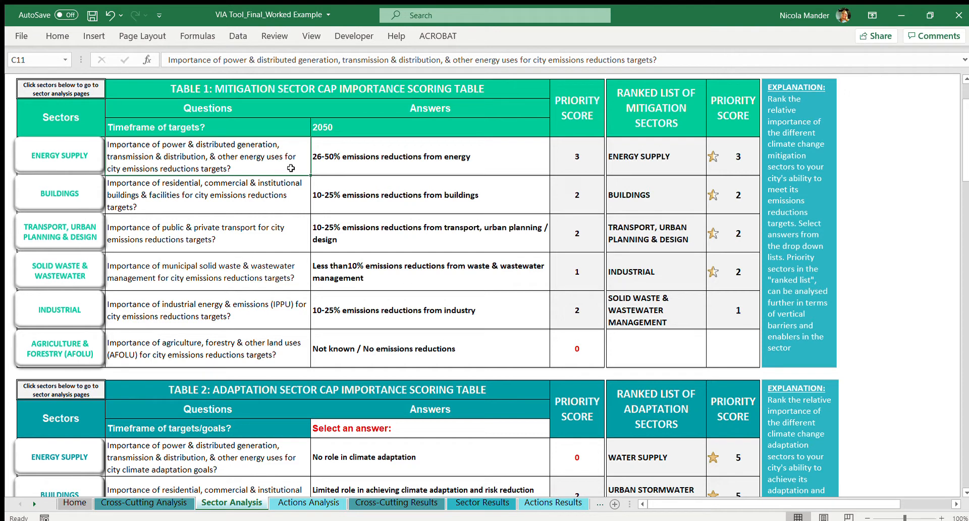
{"action": "left_click", "coordinate": [484, 153]}
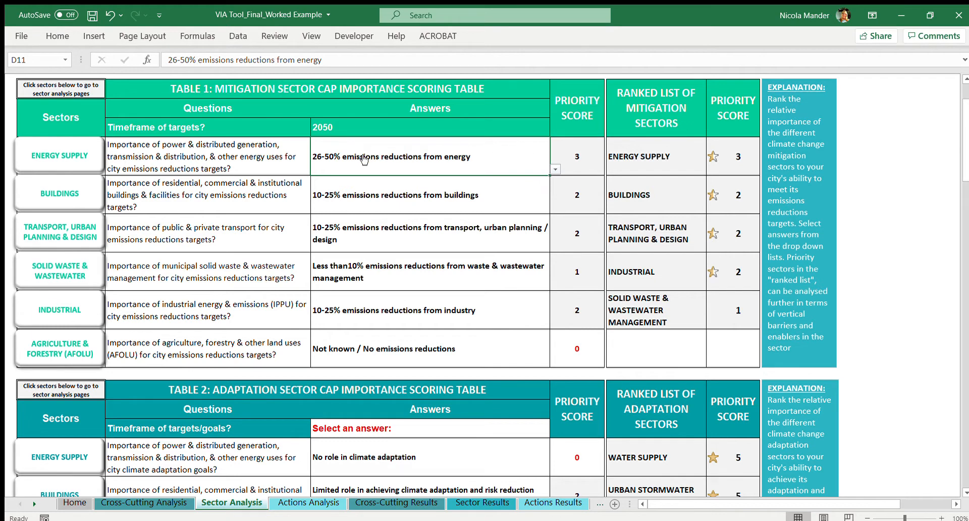
{"action": "left_click", "coordinate": [555, 170]}
{"action": "left_click", "coordinate": [544, 181]}
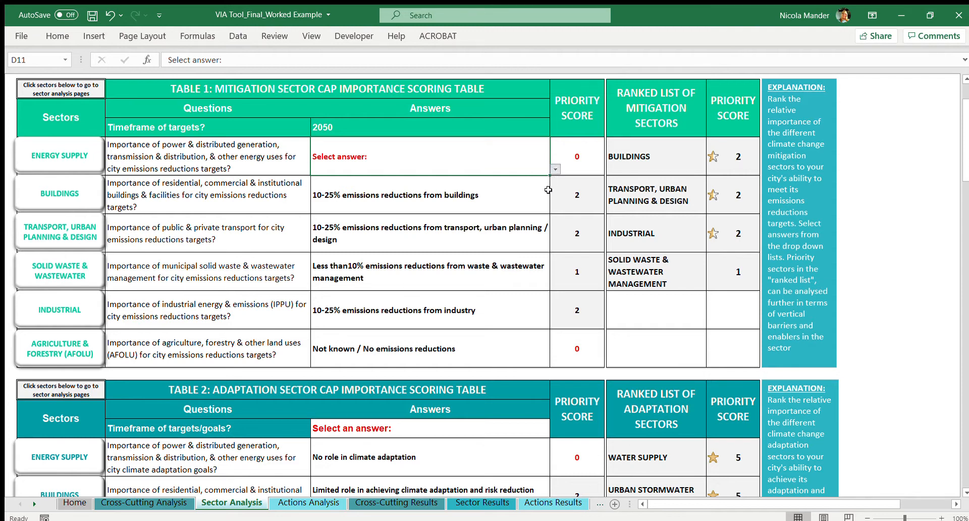
{"action": "left_click", "coordinate": [544, 206]}
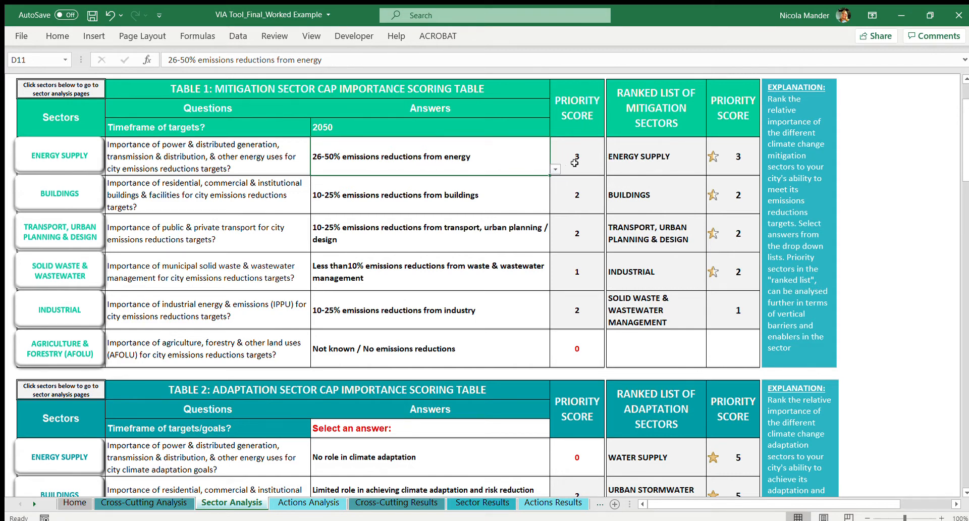
{"action": "left_click", "coordinate": [500, 184]}
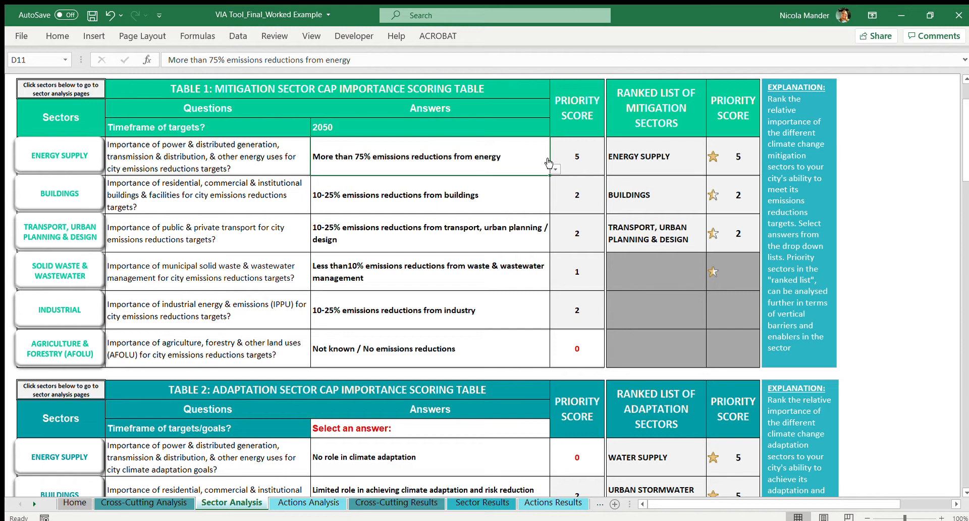
Step: Answer the Buildings question in the mitigation table with "Less than10% emissions reductions from buildings"
{"action": "left_click", "coordinate": [510, 193]}
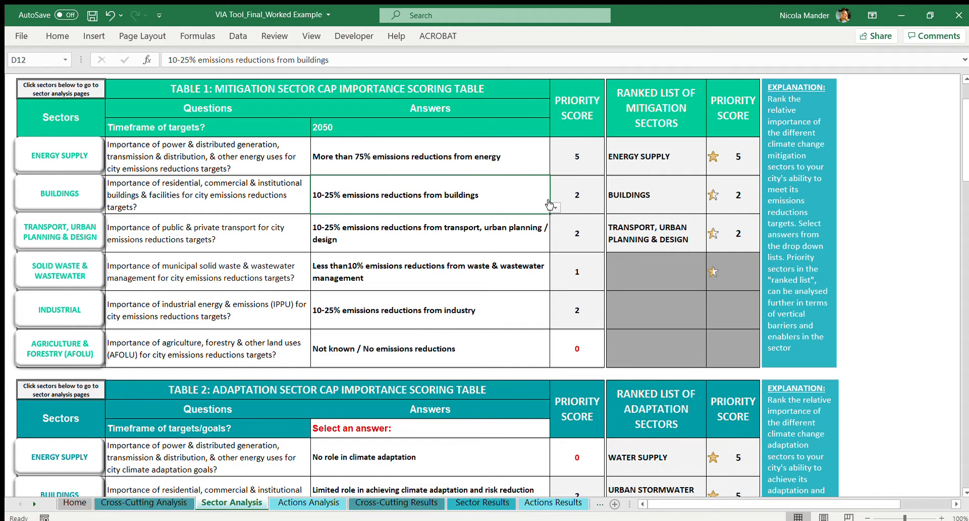
{"action": "left_click", "coordinate": [540, 229]}
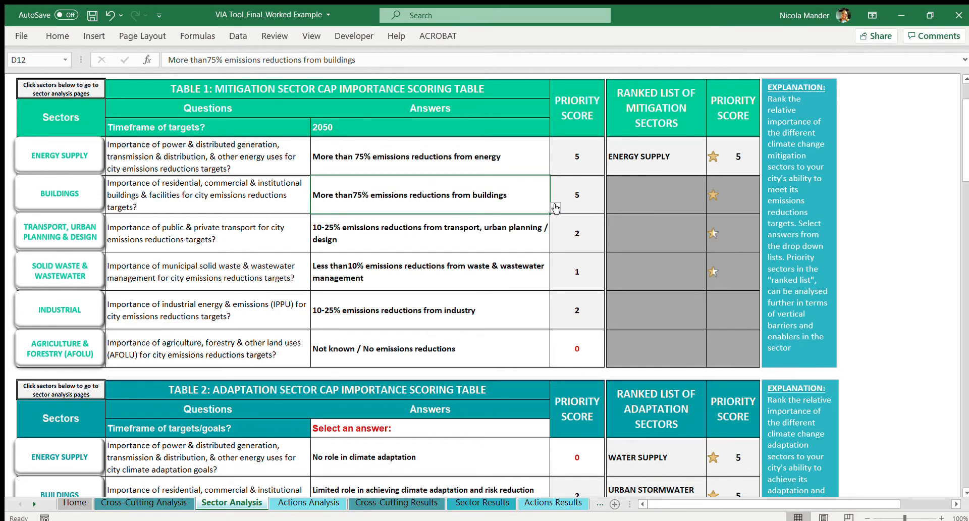
{"action": "left_click", "coordinate": [538, 244]}
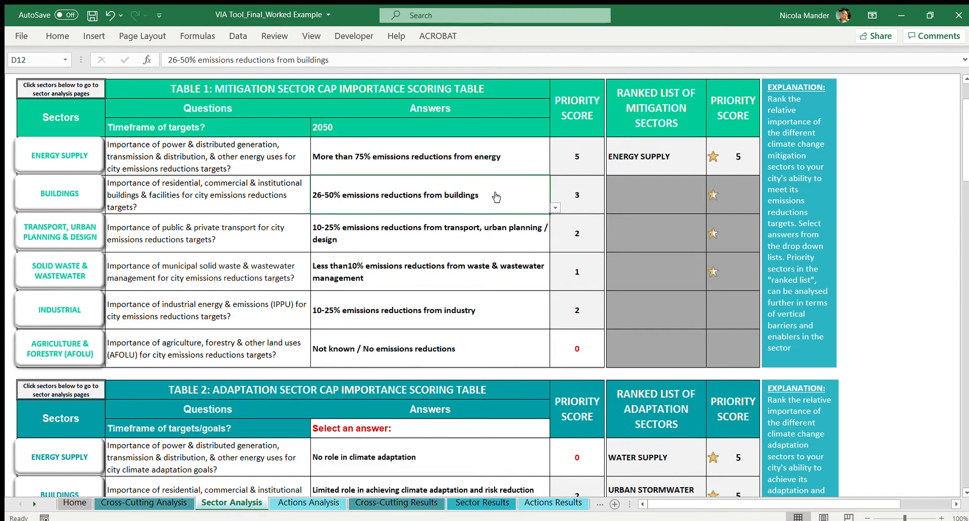
{"action": "left_click", "coordinate": [540, 260]}
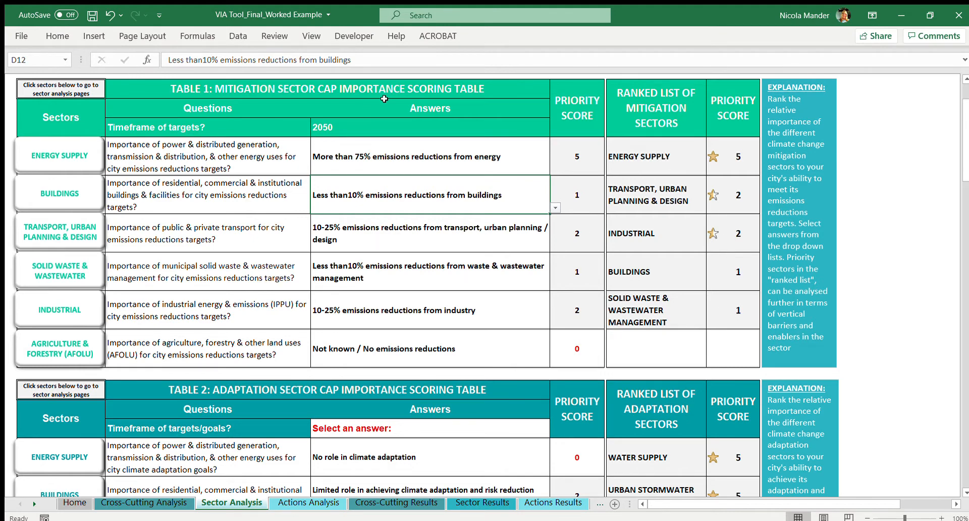
Step: Set the timeframe of targets/goals in the Table 2 adaptation scoring table to 2050
{"action": "scroll", "coordinate": [402, 227], "scroll_direction": "down", "scroll_amount": 1}
{"action": "scroll", "coordinate": [402, 228], "scroll_direction": "down", "scroll_amount": 2}
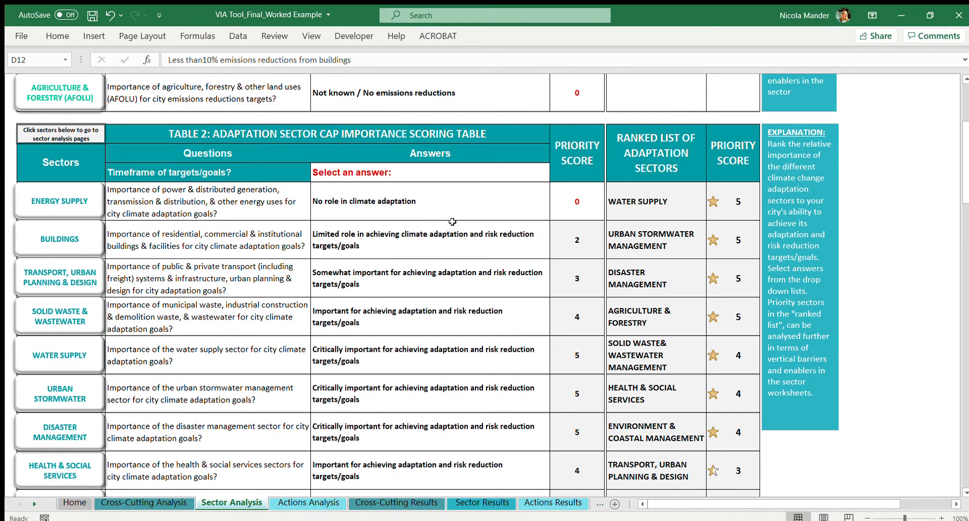
{"action": "left_click", "coordinate": [455, 172]}
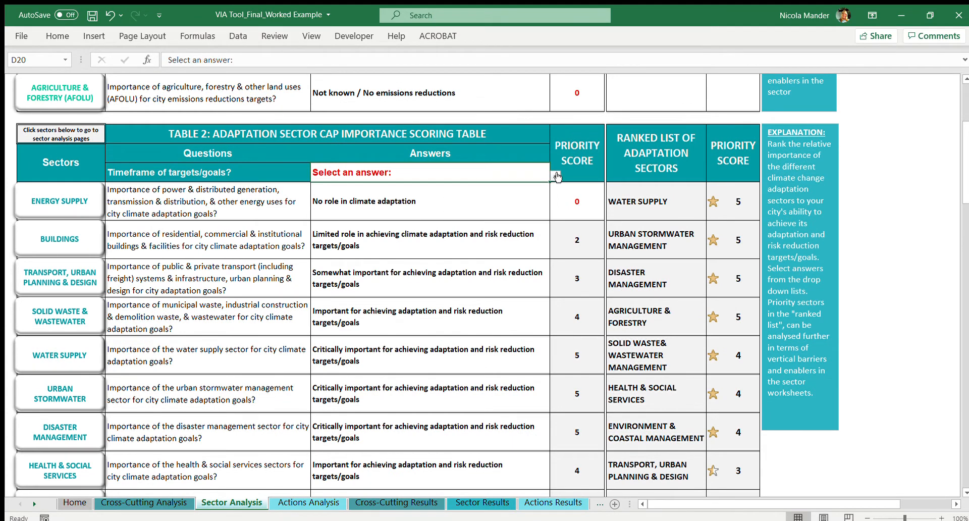
{"action": "left_click", "coordinate": [537, 236]}
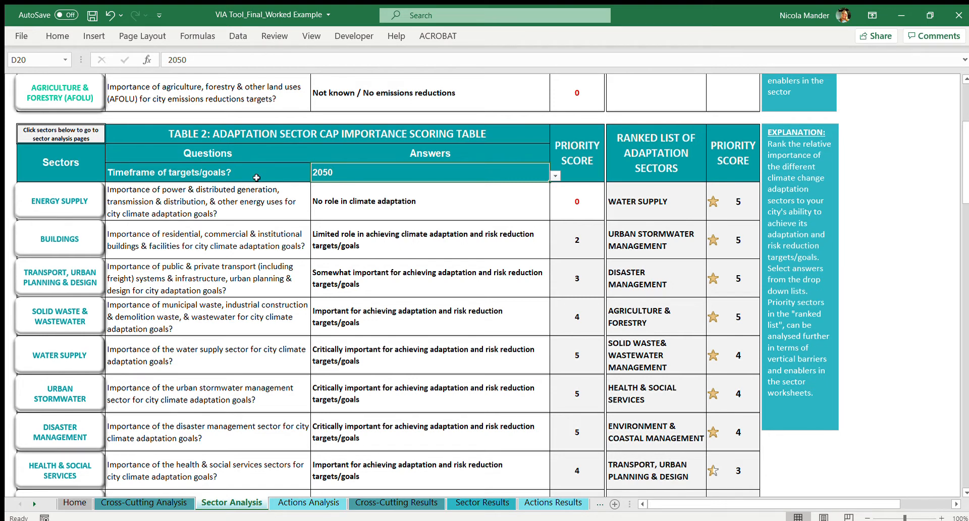
Step: Answer the Energy Supply question in the adaptation table with "Important for achieving adaptation and risk reduction targets/goals"
{"action": "left_click", "coordinate": [243, 195]}
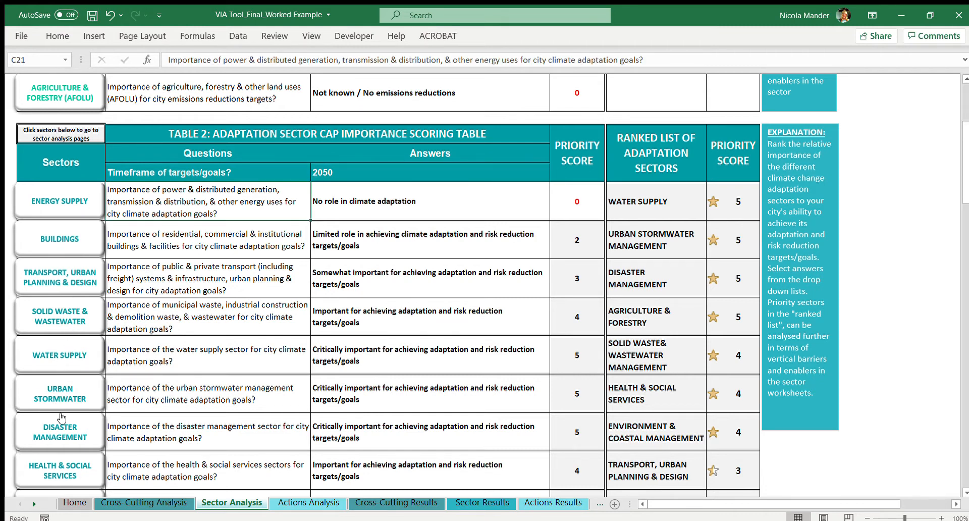
{"action": "left_click", "coordinate": [467, 205]}
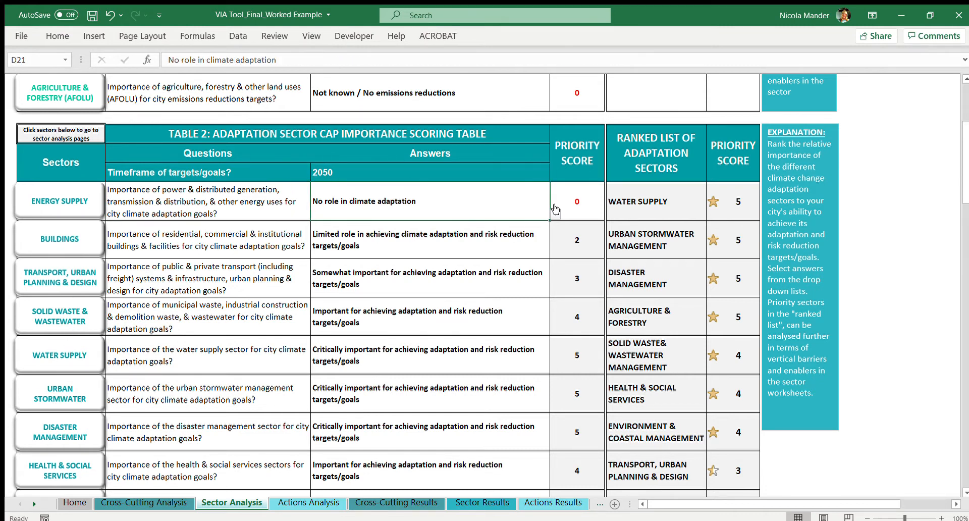
{"action": "left_click", "coordinate": [555, 215]}
{"action": "left_click", "coordinate": [530, 225]}
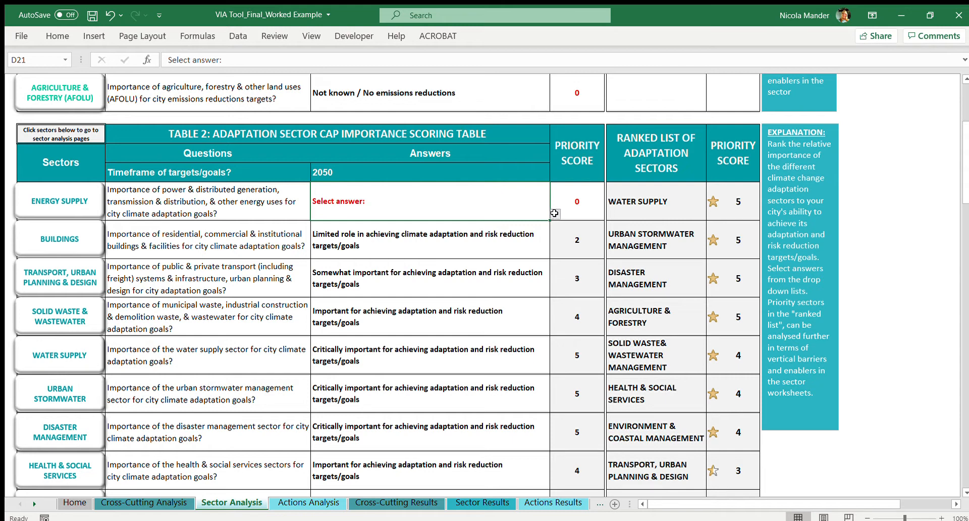
{"action": "left_click", "coordinate": [546, 243]}
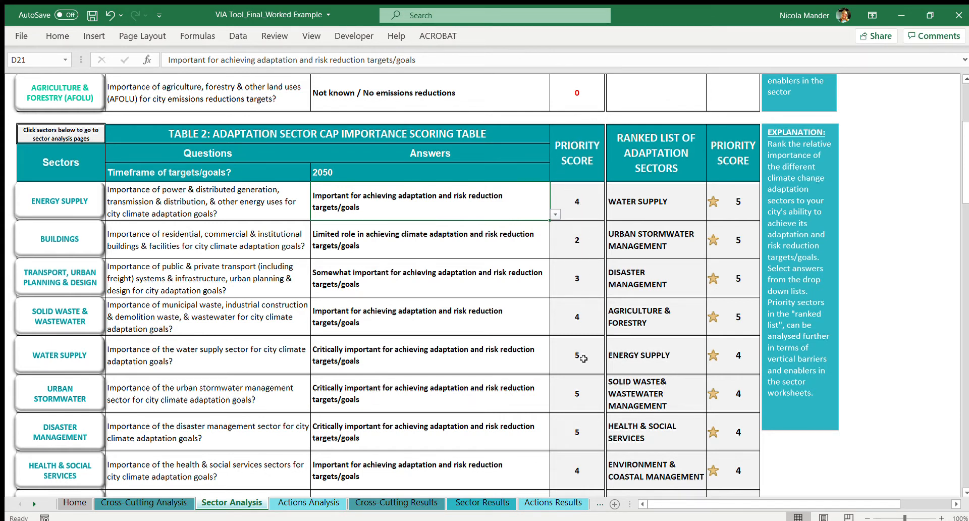
Step: Review the ranked lists of adaptation and mitigation sectors with their priority scores
{"action": "scroll", "coordinate": [663, 286], "scroll_direction": "down", "scroll_amount": 2}
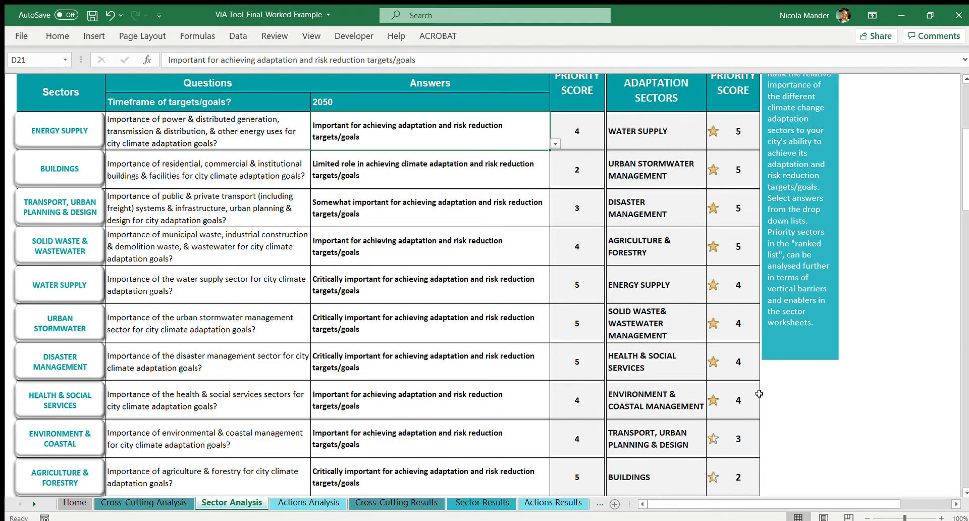
{"action": "scroll", "coordinate": [756, 399], "scroll_direction": "down", "scroll_amount": 1}
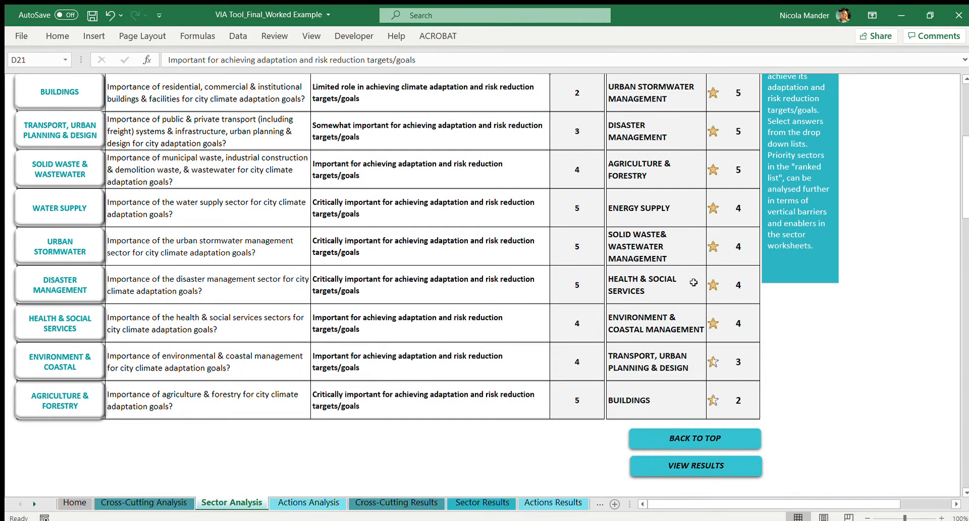
{"action": "scroll", "coordinate": [693, 283], "scroll_direction": "up", "scroll_amount": 3}
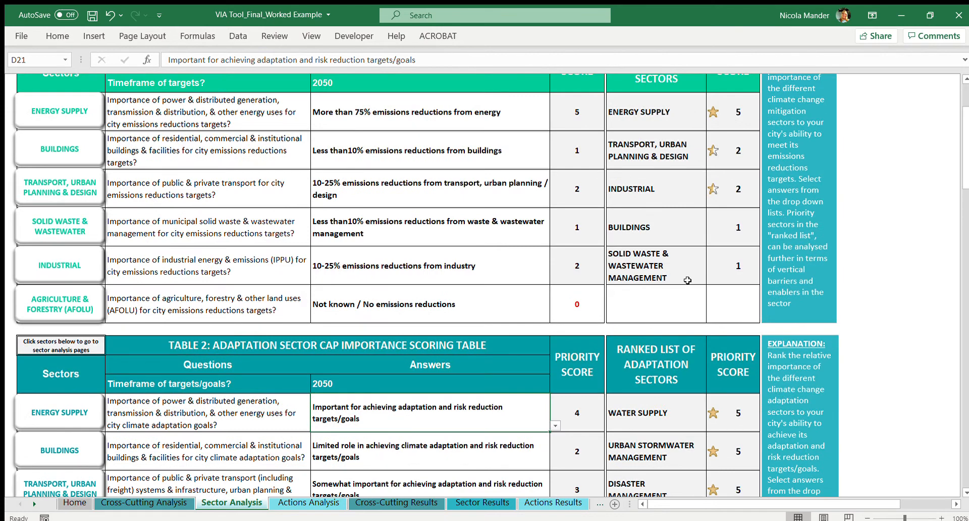
{"action": "scroll", "coordinate": [688, 281], "scroll_direction": "up", "scroll_amount": 1}
{"action": "scroll", "coordinate": [686, 281], "scroll_direction": "up", "scroll_amount": 3}
{"action": "scroll", "coordinate": [686, 281], "scroll_direction": "down", "scroll_amount": 3}
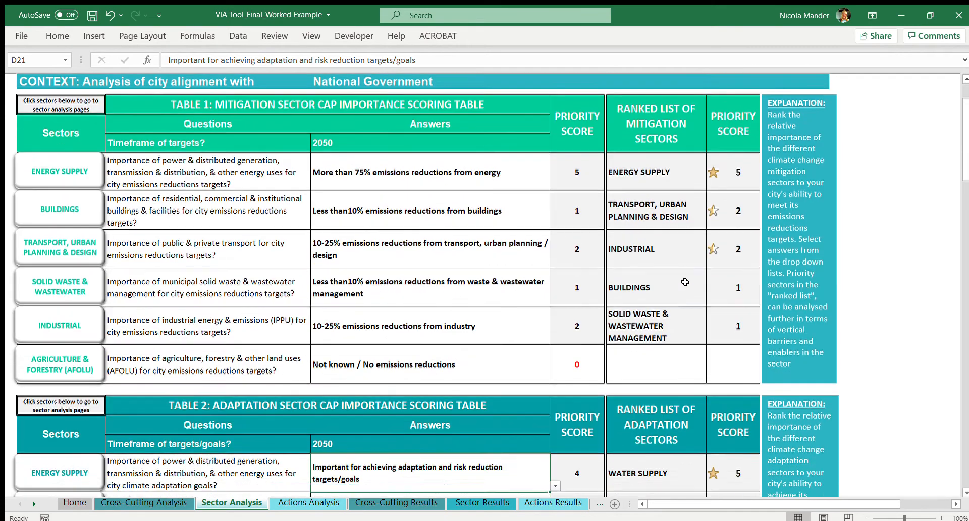
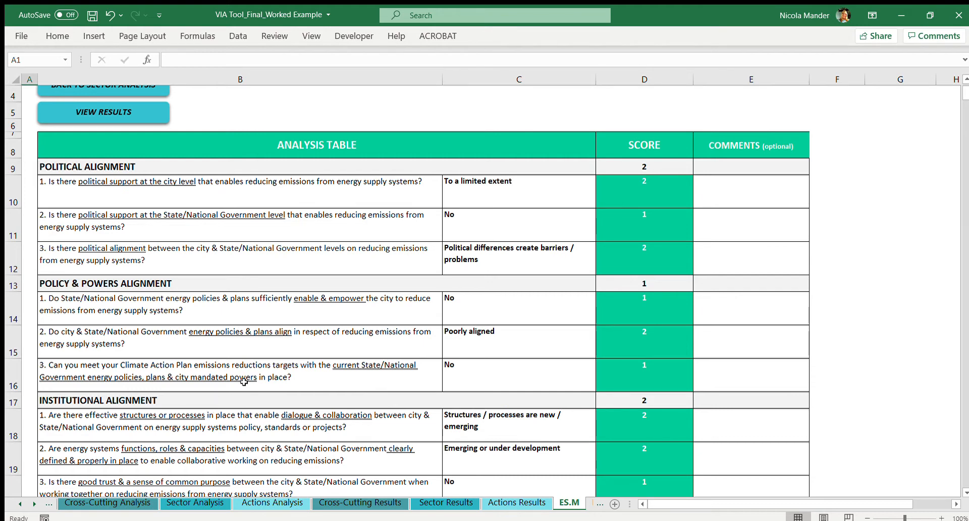
Step: Review the questions, answers and scores in the Energy mitigation sector analysis table, then return to the Sector Analysis sheet
{"action": "scroll", "coordinate": [244, 382], "scroll_direction": "down", "scroll_amount": 1}
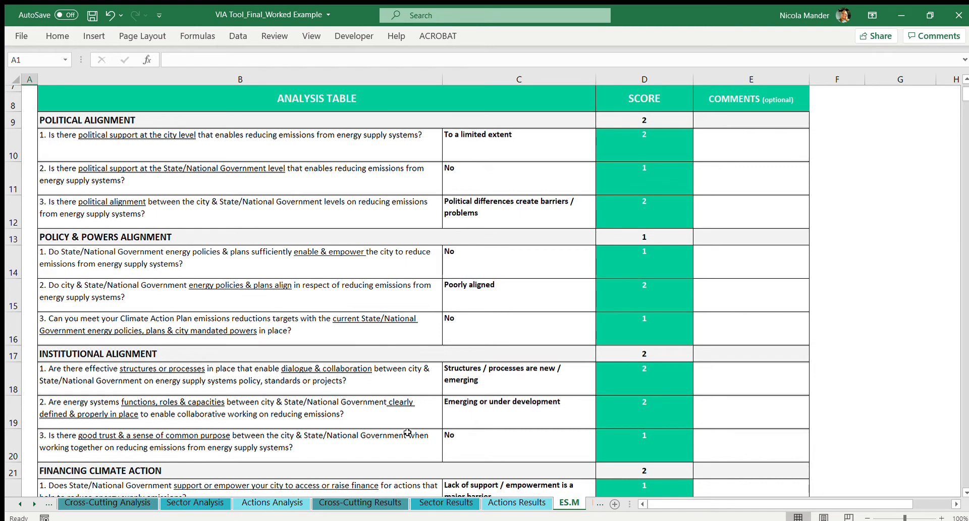
{"action": "left_click", "coordinate": [546, 139]}
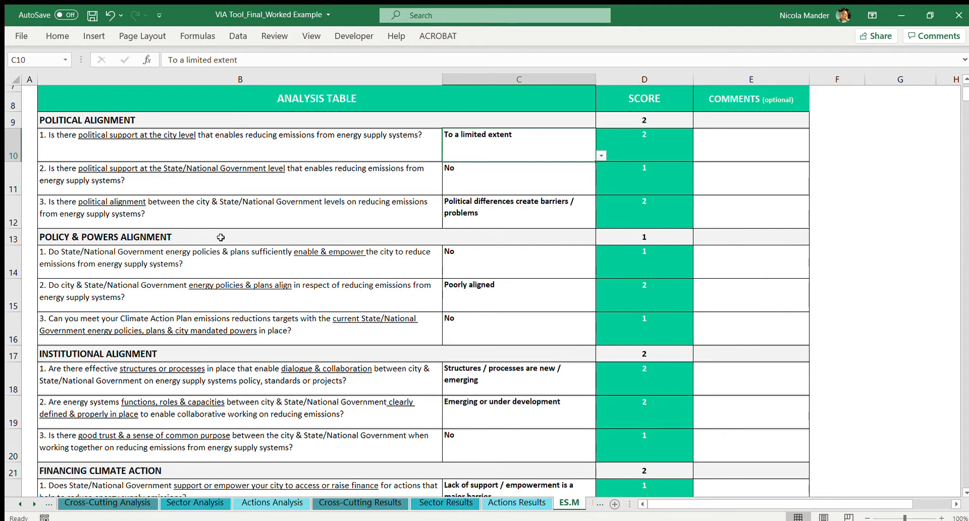
{"action": "scroll", "coordinate": [222, 237], "scroll_direction": "up", "scroll_amount": 1}
{"action": "scroll", "coordinate": [459, 113], "scroll_direction": "up", "scroll_amount": 1}
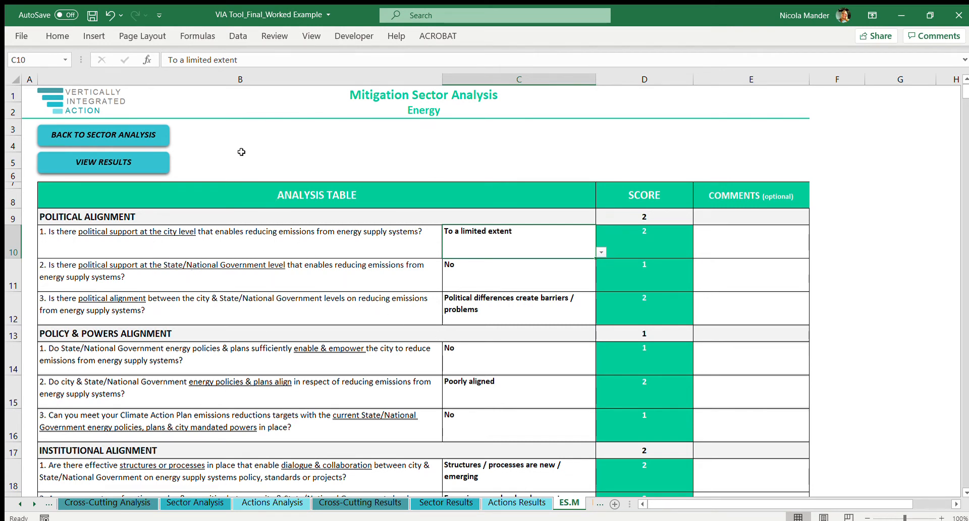
{"action": "left_click", "coordinate": [117, 134]}
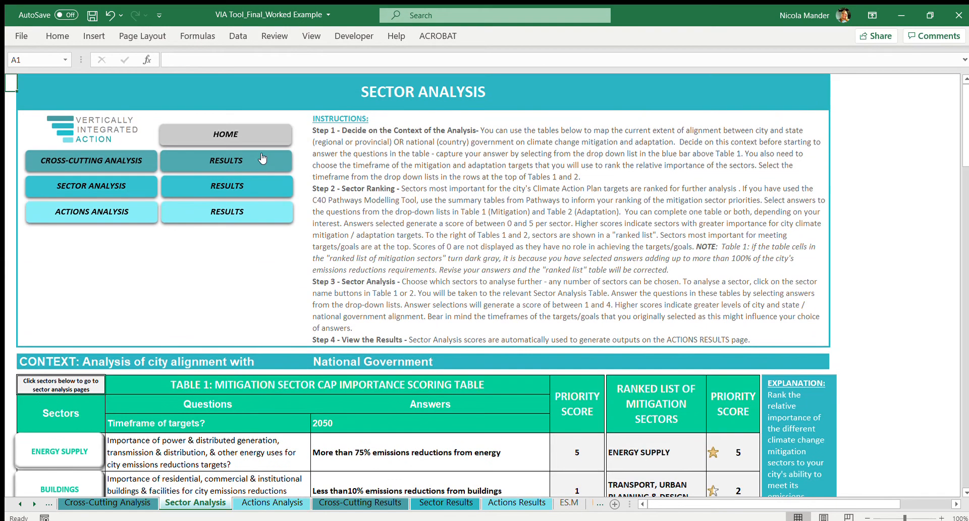
Step: View the Buildings mitigation sector analysis linked from Table 1 and return to the Sector Analysis sheet
{"action": "scroll", "coordinate": [150, 335], "scroll_direction": "down", "scroll_amount": 2}
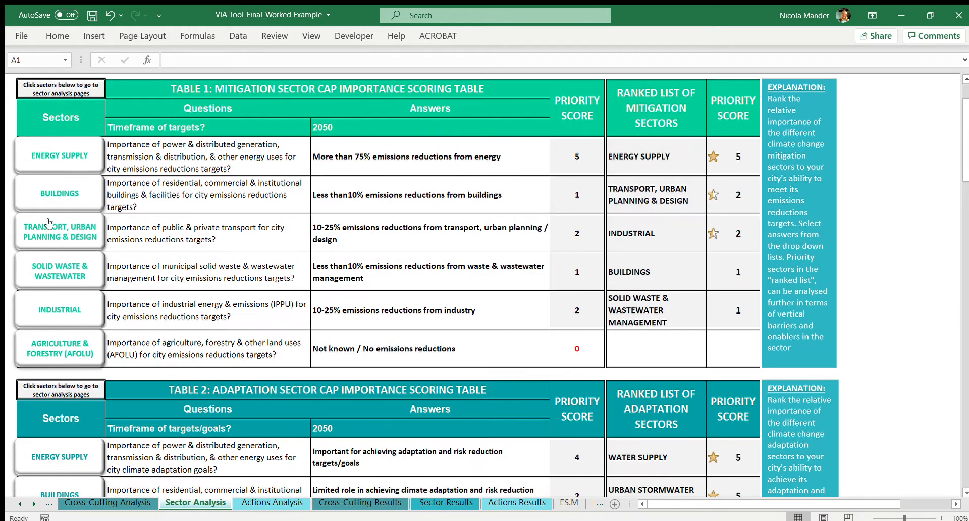
{"action": "left_click", "coordinate": [55, 194]}
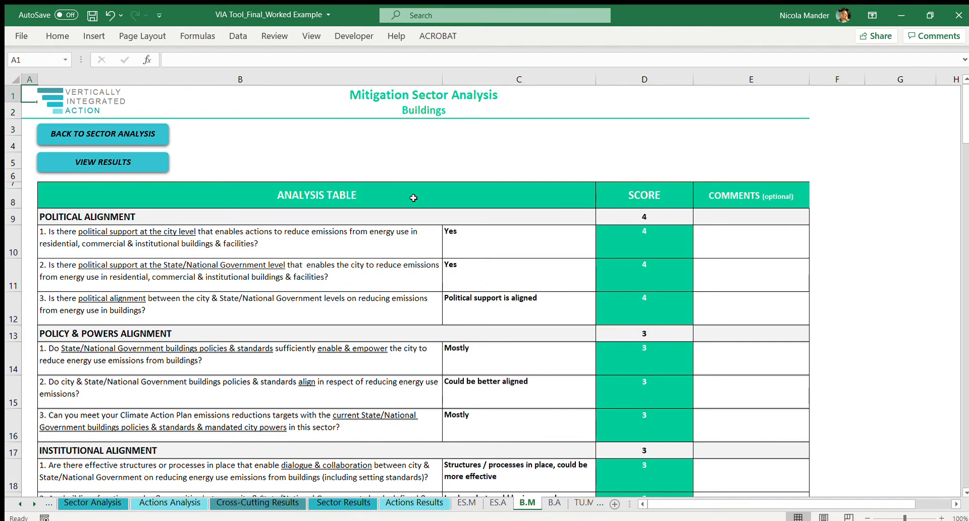
{"action": "left_click", "coordinate": [137, 134]}
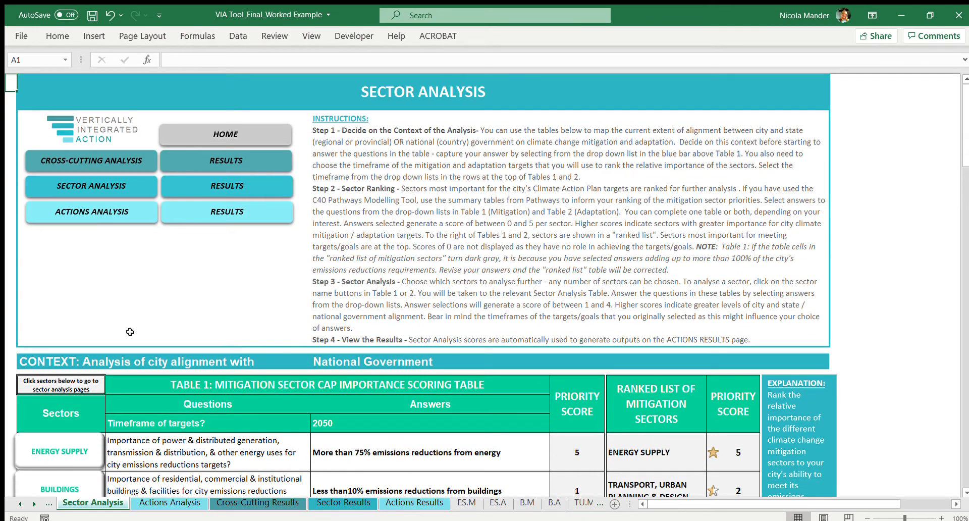
Step: Check the sector list in Table 1 and open the results page for the sector analysis
{"action": "scroll", "coordinate": [129, 332], "scroll_direction": "down", "scroll_amount": 3}
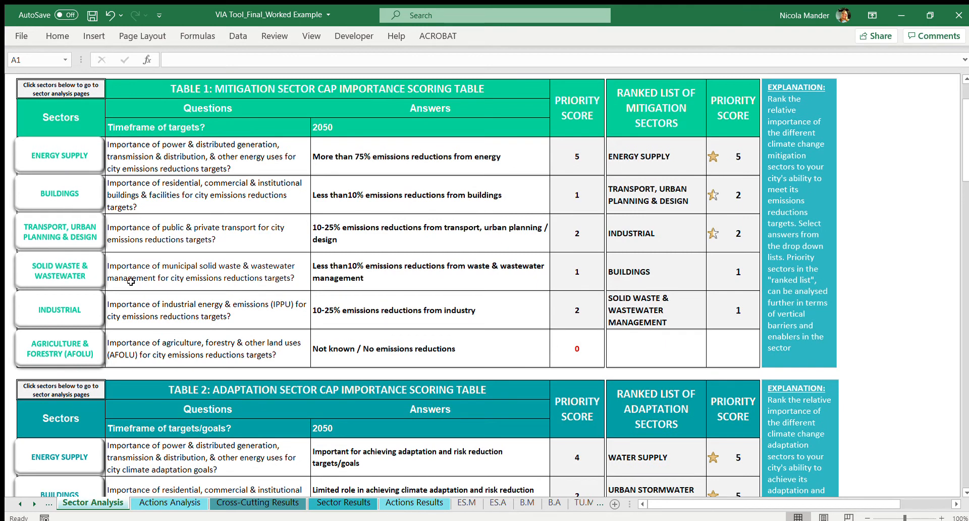
{"action": "scroll", "coordinate": [217, 279], "scroll_direction": "up", "scroll_amount": 4}
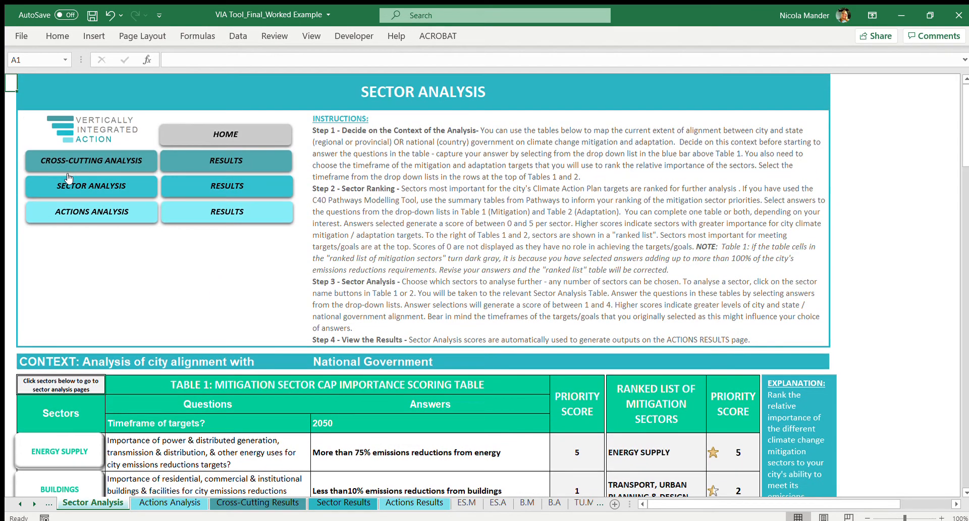
{"action": "left_click", "coordinate": [228, 186]}
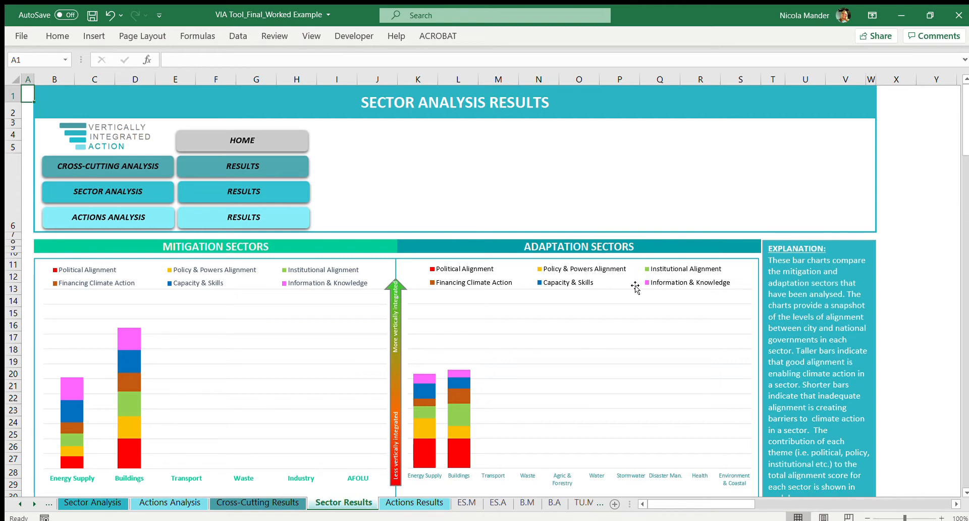
Step: Skim all charts on the Sector Analysis Results page, from the stacked sector bars down to the vertical integration priorities
{"action": "scroll", "coordinate": [635, 288], "scroll_direction": "down", "scroll_amount": 1}
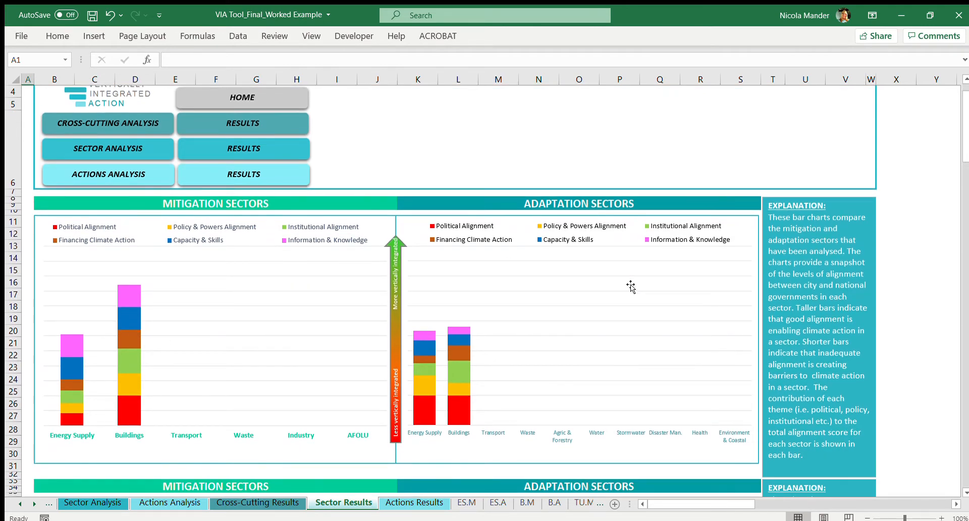
{"action": "scroll", "coordinate": [631, 286], "scroll_direction": "down", "scroll_amount": 1}
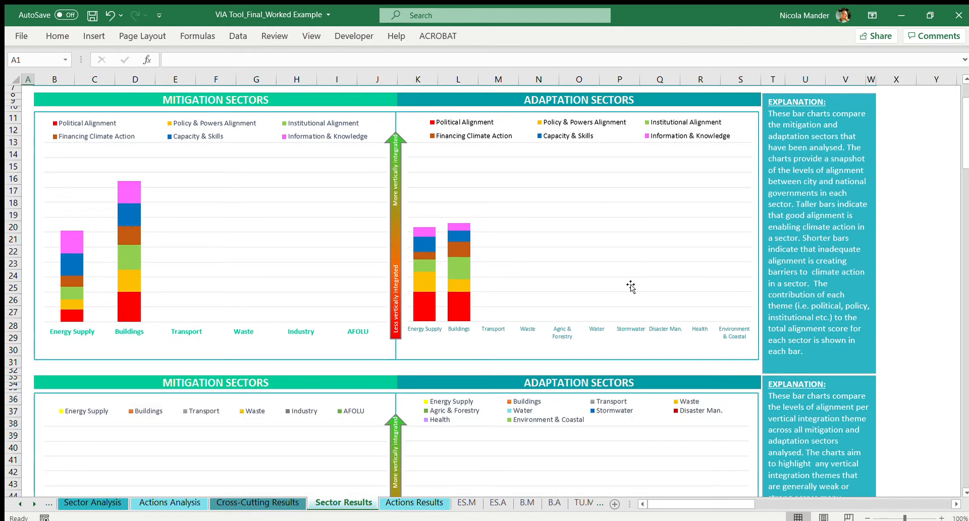
{"action": "scroll", "coordinate": [624, 261], "scroll_direction": "down", "scroll_amount": 5}
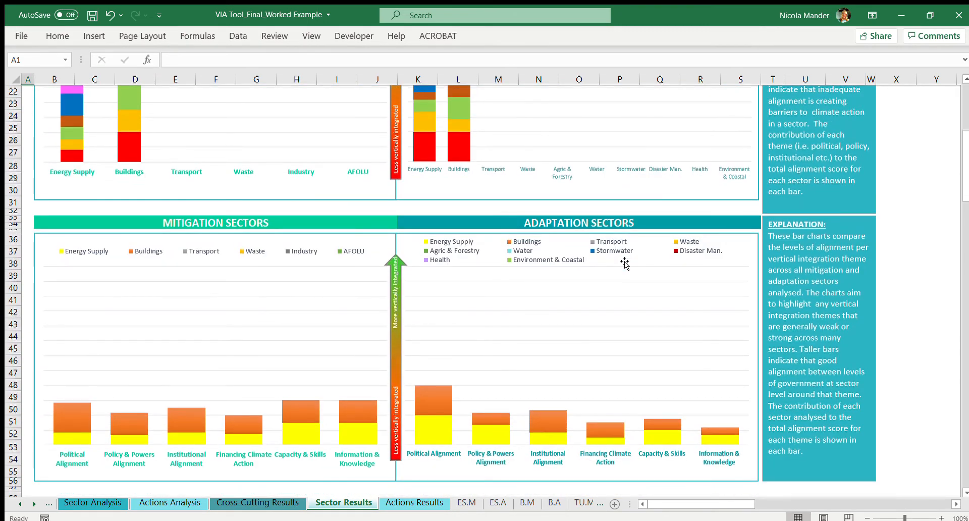
{"action": "scroll", "coordinate": [625, 262], "scroll_direction": "down", "scroll_amount": 4}
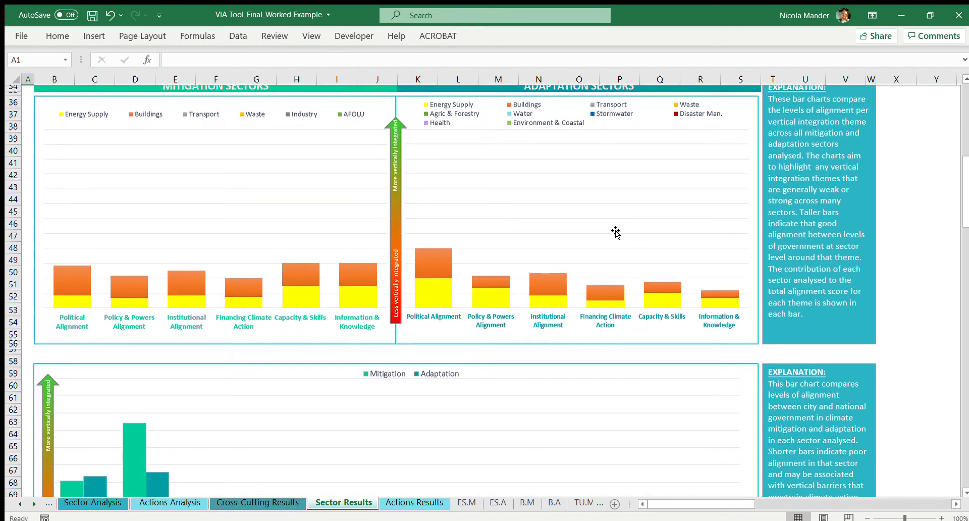
{"action": "scroll", "coordinate": [616, 232], "scroll_direction": "down", "scroll_amount": 5}
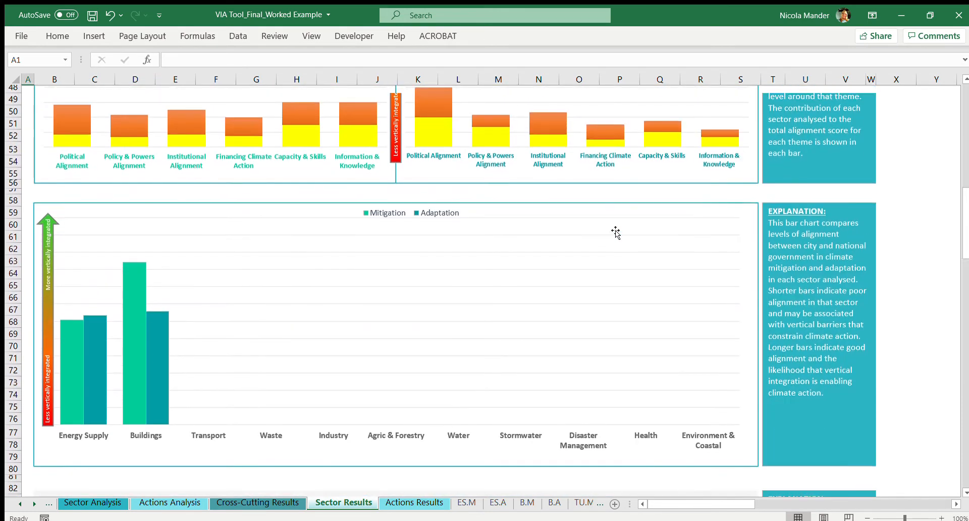
{"action": "scroll", "coordinate": [615, 233], "scroll_direction": "down", "scroll_amount": 7}
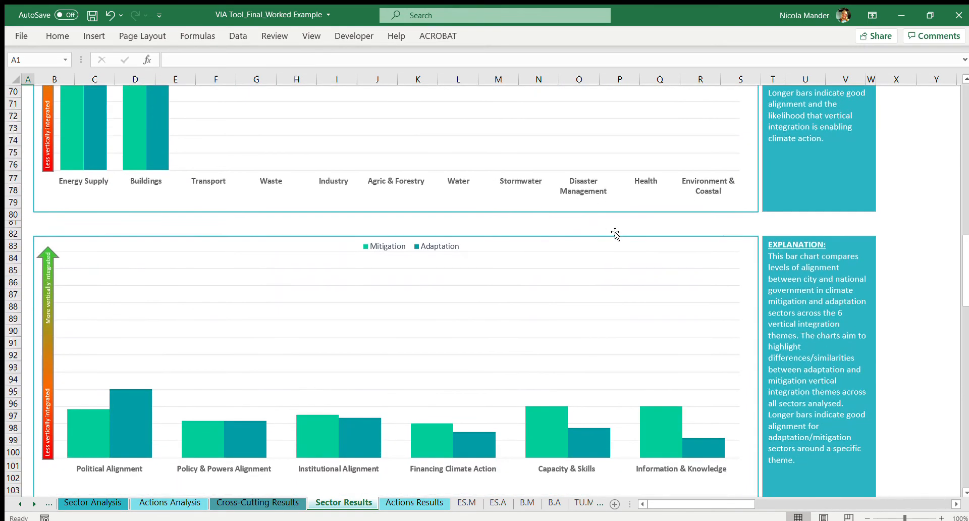
{"action": "scroll", "coordinate": [612, 282], "scroll_direction": "down", "scroll_amount": 1}
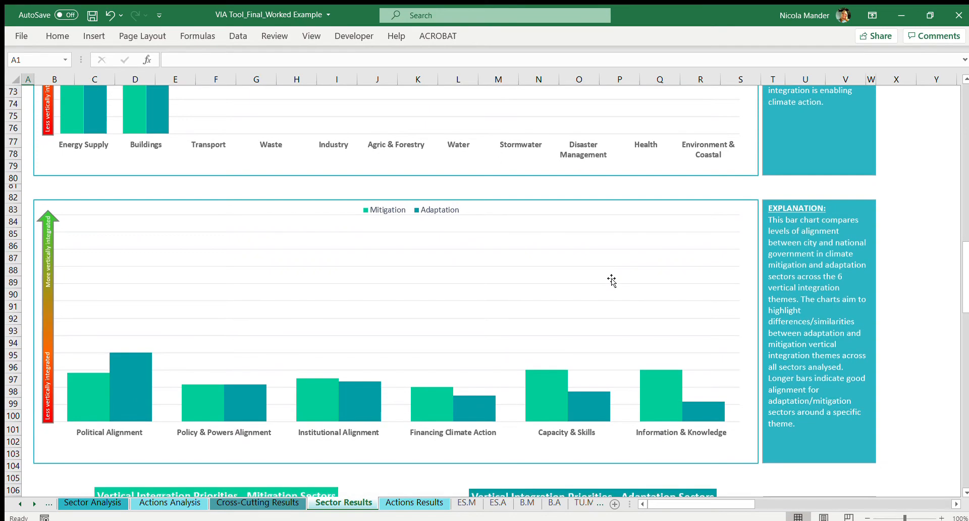
{"action": "scroll", "coordinate": [612, 281], "scroll_direction": "down", "scroll_amount": 3}
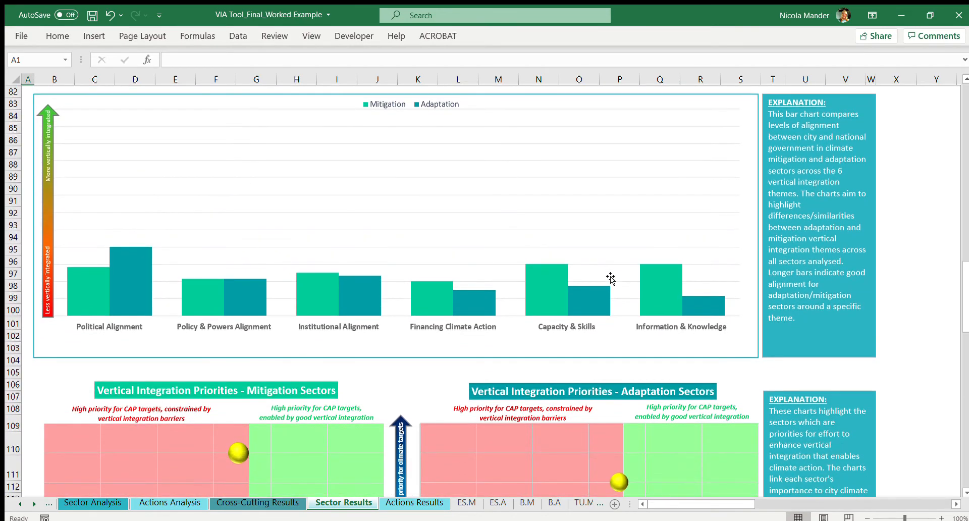
Step: Examine the mitigation and adaptation alignment charts by sector and by theme, followed by the Vertical Integration Priorities quadrant charts
{"action": "scroll", "coordinate": [611, 279], "scroll_direction": "up", "scroll_amount": 14}
{"action": "scroll", "coordinate": [609, 276], "scroll_direction": "up", "scroll_amount": 12}
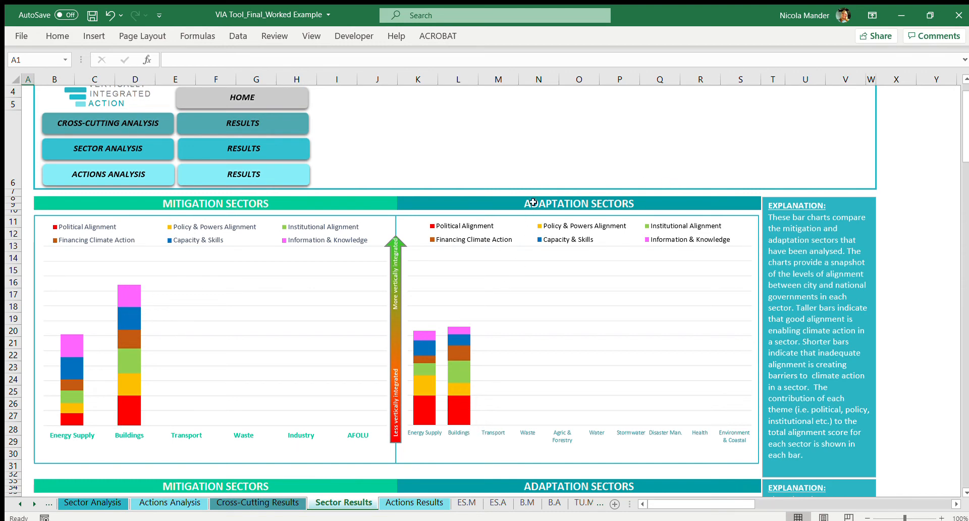
{"action": "scroll", "coordinate": [234, 320], "scroll_direction": "down", "scroll_amount": 4}
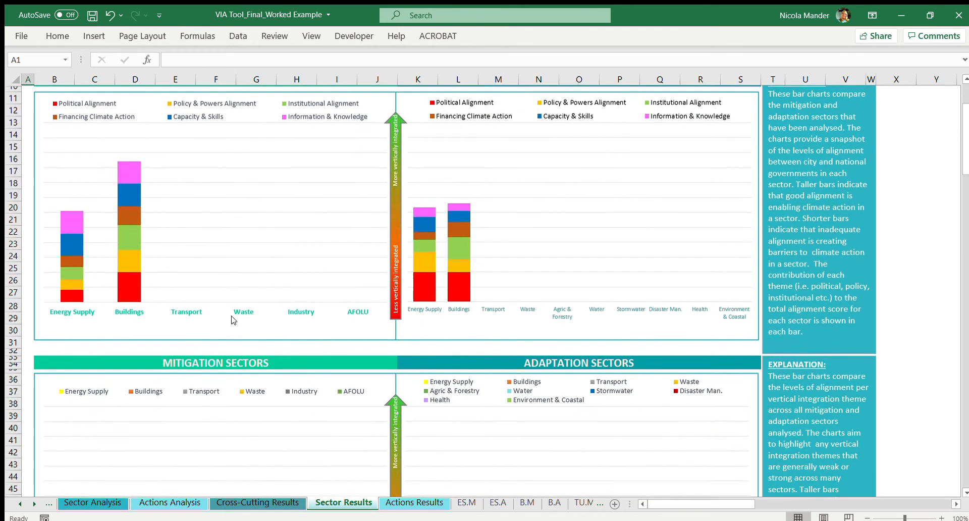
{"action": "scroll", "coordinate": [236, 322], "scroll_direction": "down", "scroll_amount": 2}
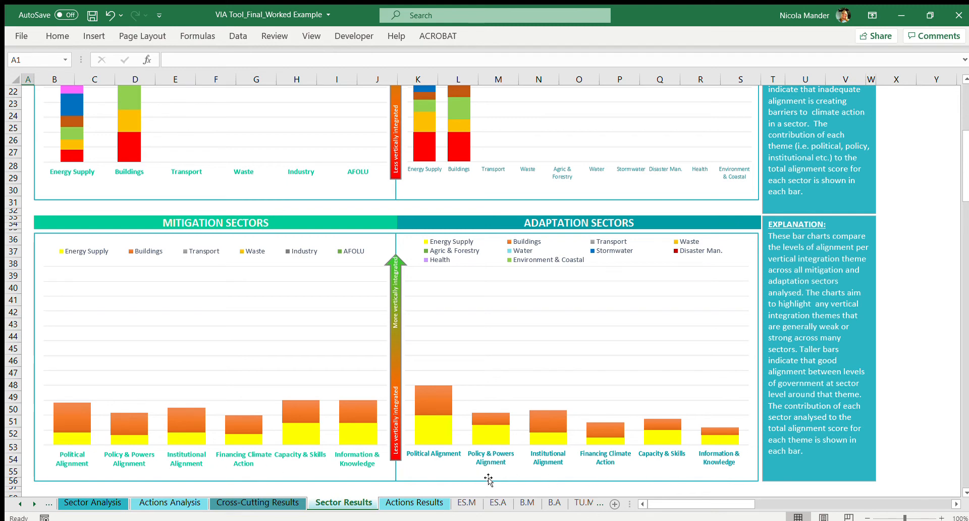
{"action": "scroll", "coordinate": [168, 457], "scroll_direction": "down", "scroll_amount": 6}
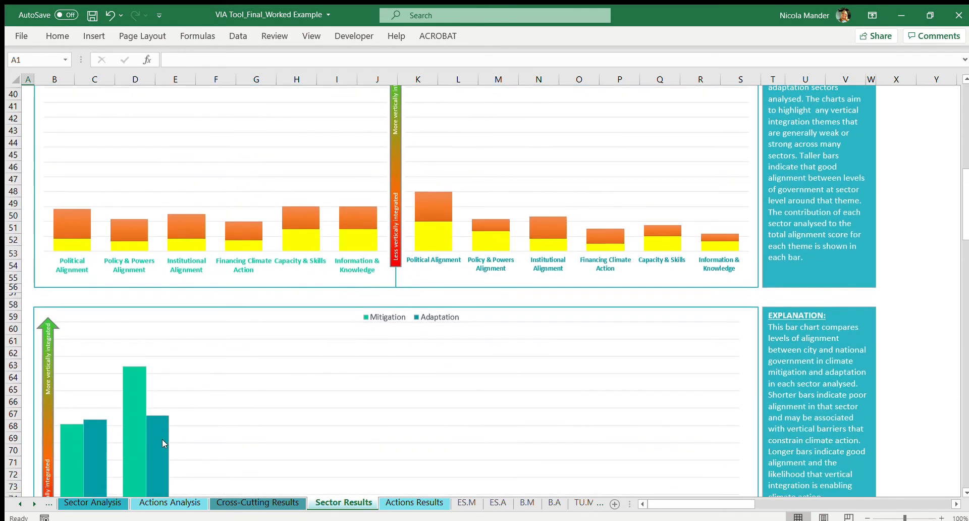
{"action": "scroll", "coordinate": [197, 382], "scroll_direction": "down", "scroll_amount": 4}
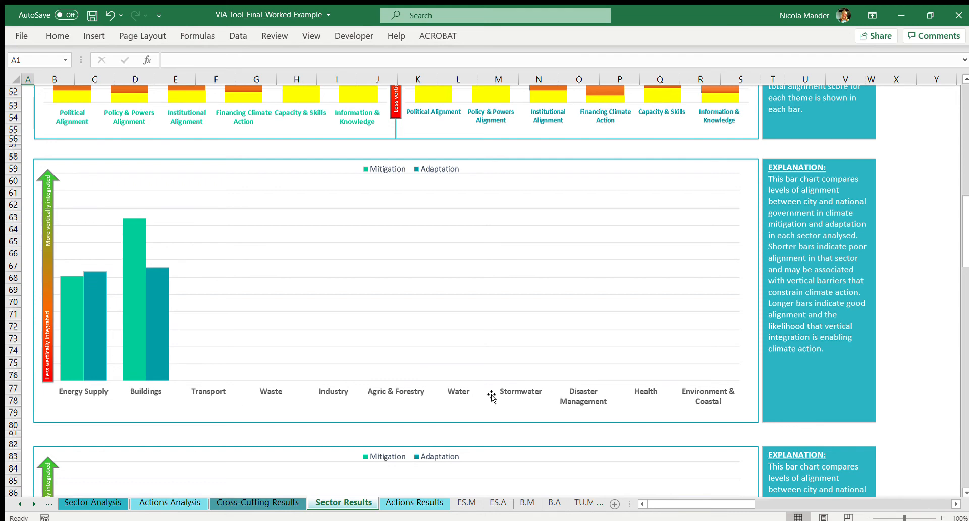
{"action": "scroll", "coordinate": [102, 421], "scroll_direction": "down", "scroll_amount": 4}
{"action": "scroll", "coordinate": [102, 421], "scroll_direction": "down", "scroll_amount": 3}
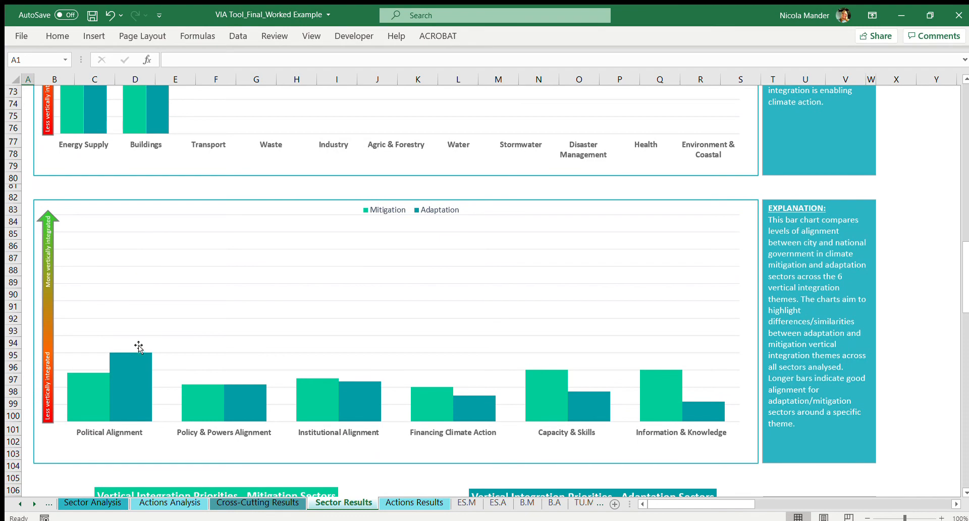
{"action": "scroll", "coordinate": [138, 346], "scroll_direction": "down", "scroll_amount": 1}
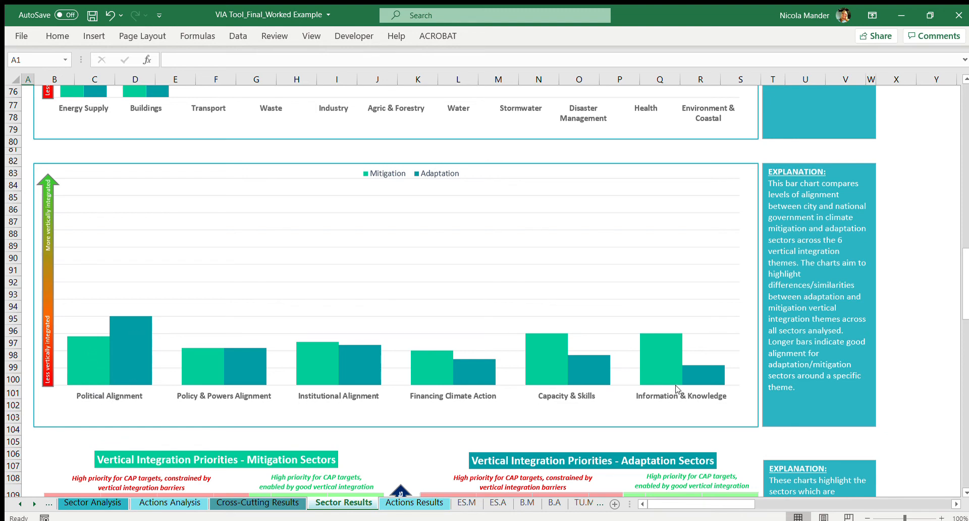
{"action": "scroll", "coordinate": [300, 341], "scroll_direction": "down", "scroll_amount": 4}
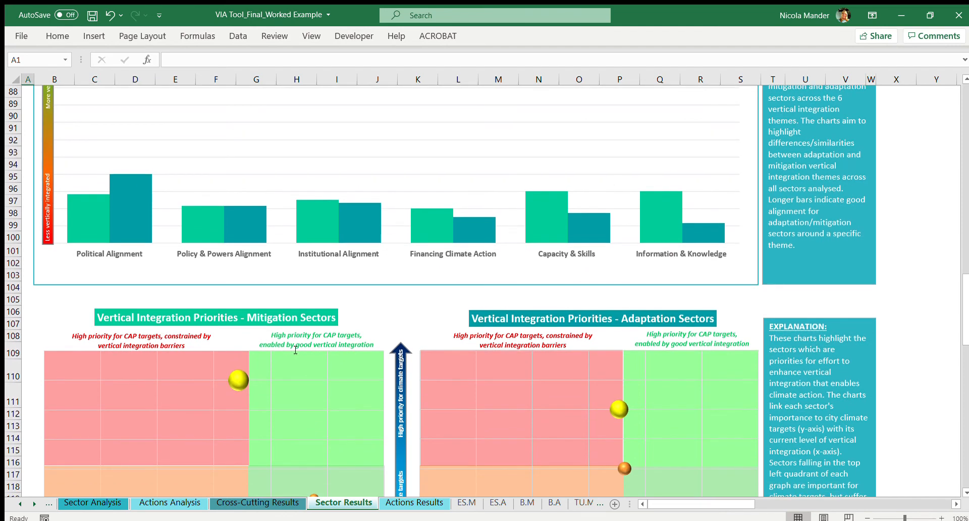
{"action": "scroll", "coordinate": [297, 342], "scroll_direction": "down", "scroll_amount": 5}
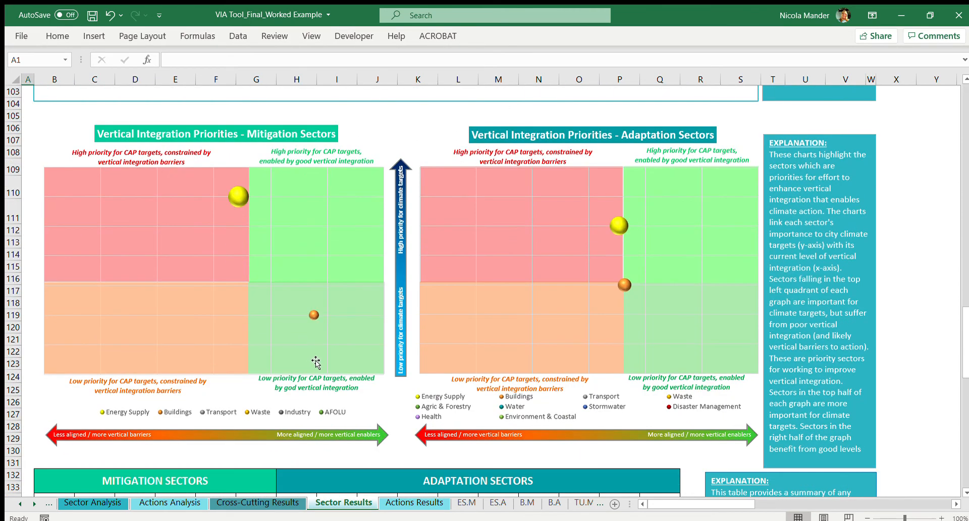